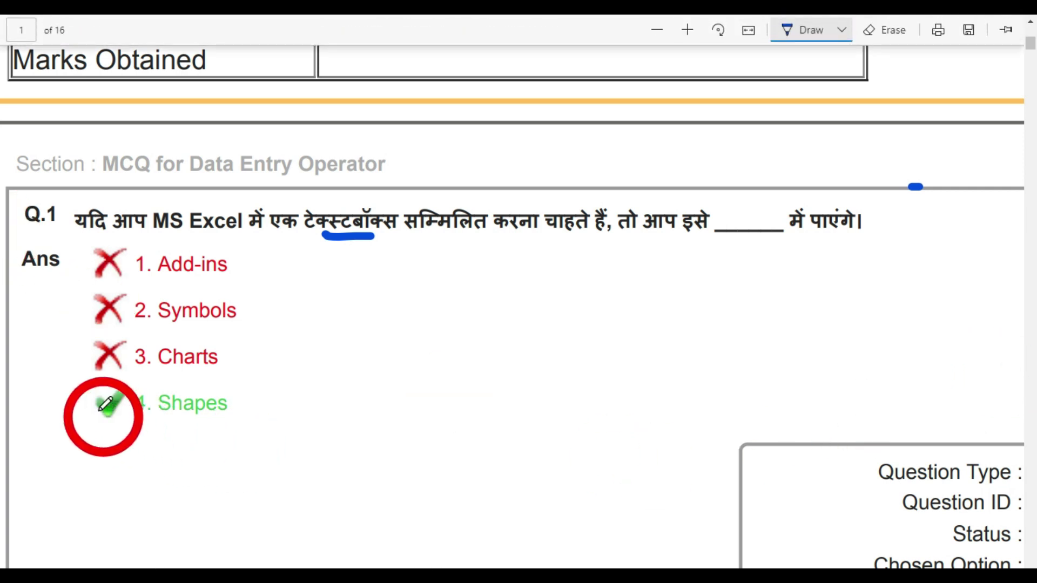
# Mark option 4, Shapes, as the answer to question 1 with a pen stroke over its check mark
pyautogui.moveTo(81, 402); pyautogui.dragTo(139, 396)
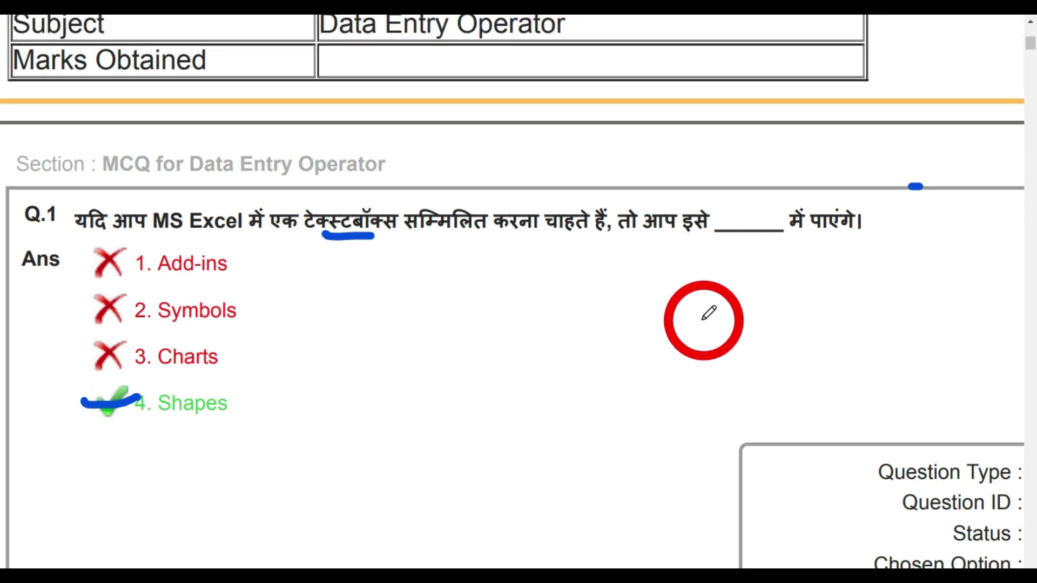
# Switch to Excel and insert a text box from the shapes near cell E3 with the text "COMPUTER CLASS"
pyautogui.hotkey('alt', 'Tab')
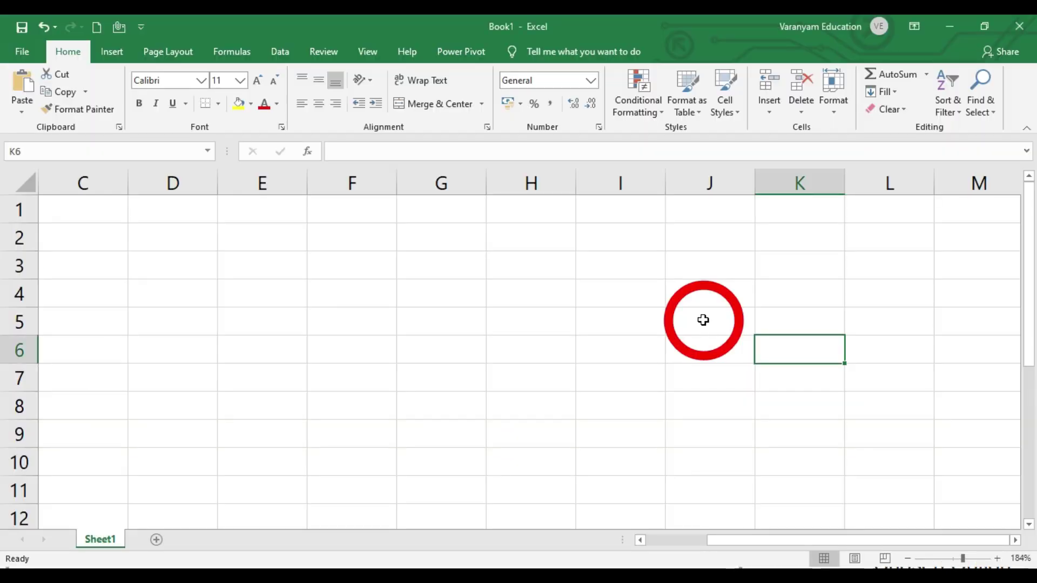
pyautogui.click(108, 56)
pyautogui.click(189, 106)
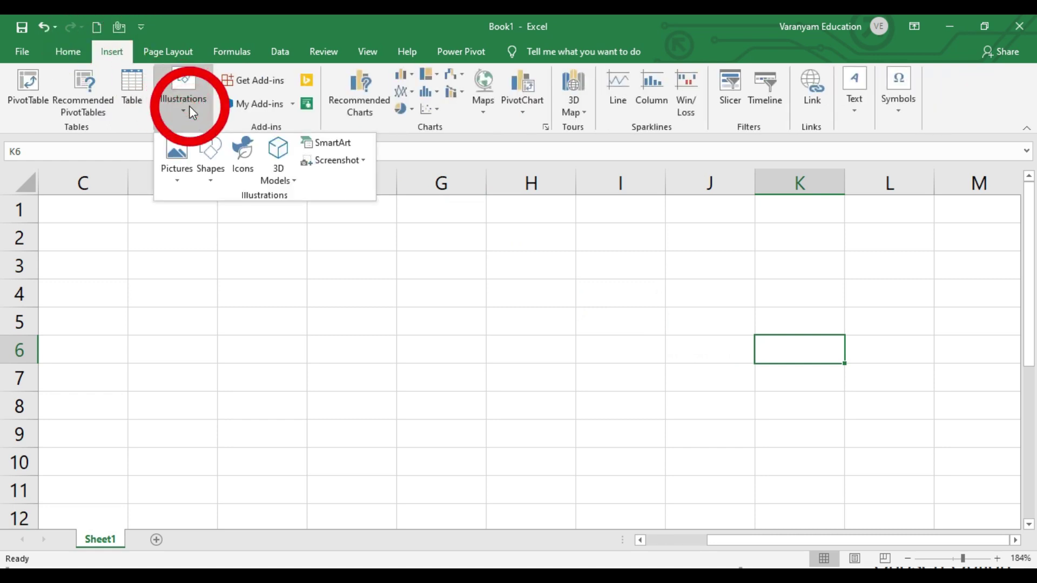
pyautogui.click(215, 178)
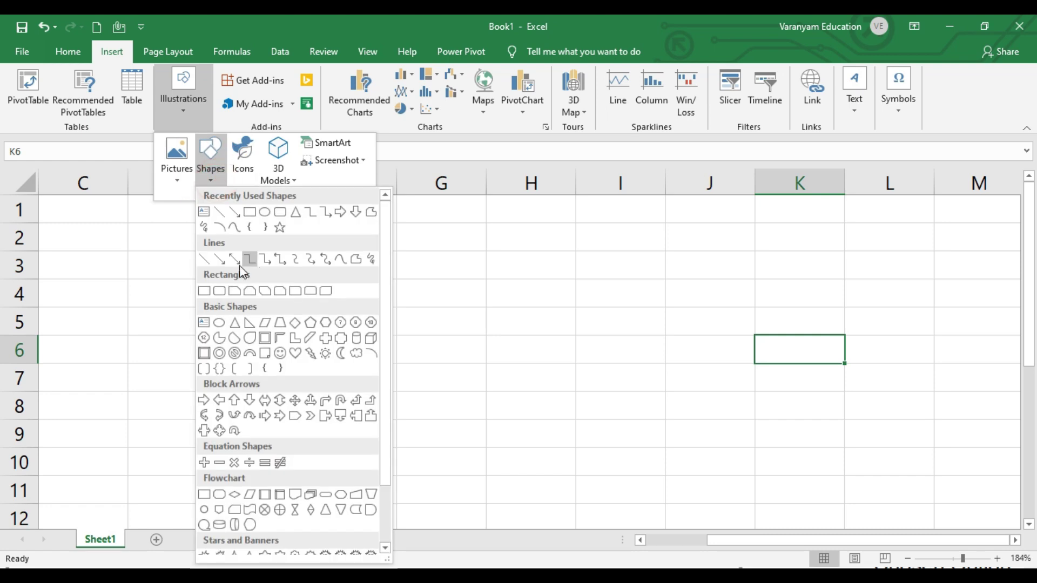
pyautogui.click(202, 210)
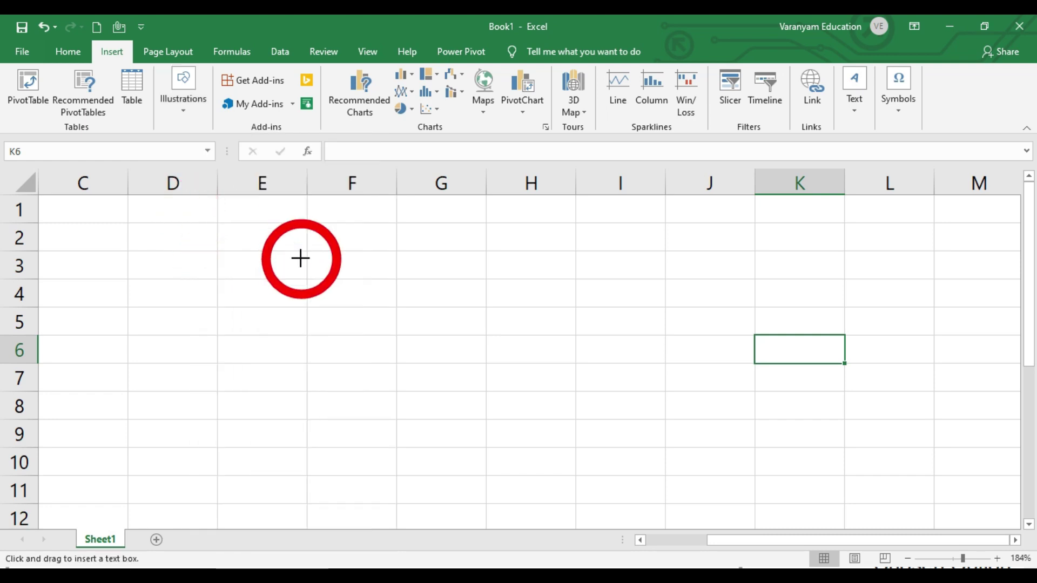
pyautogui.click(300, 260)
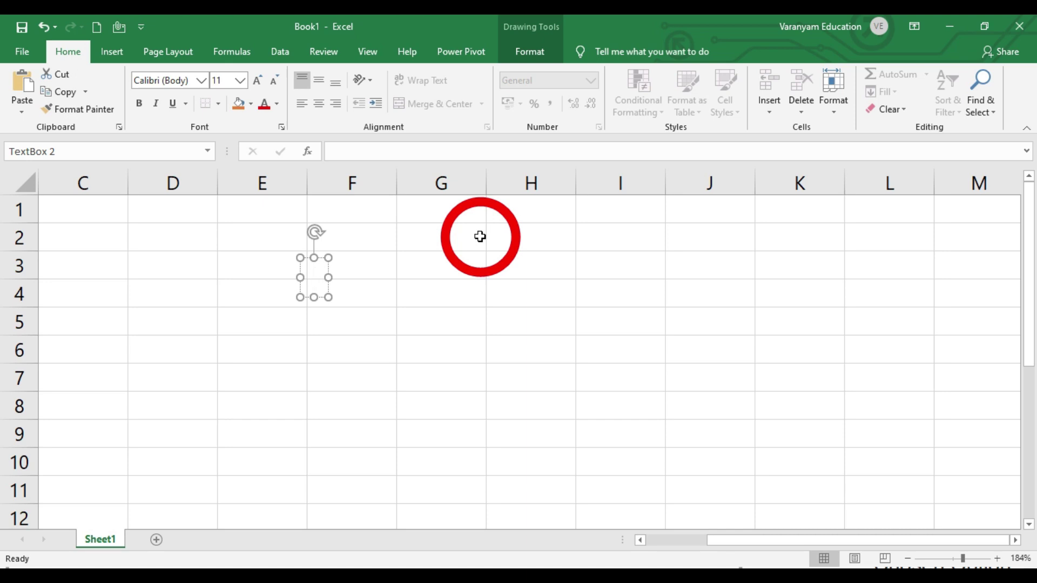
pyautogui.write('COM')
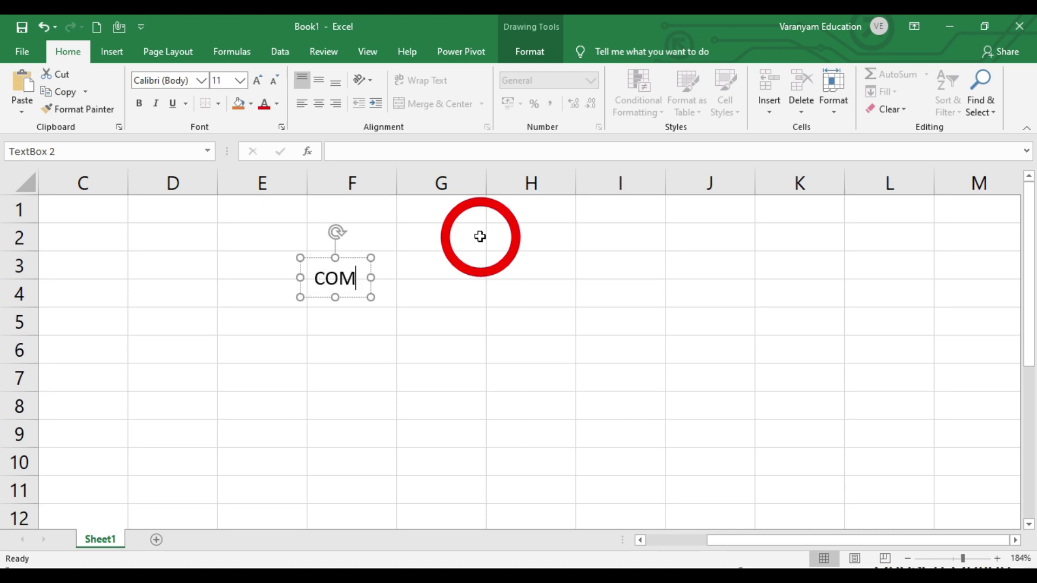
pyautogui.write('PUTER ')
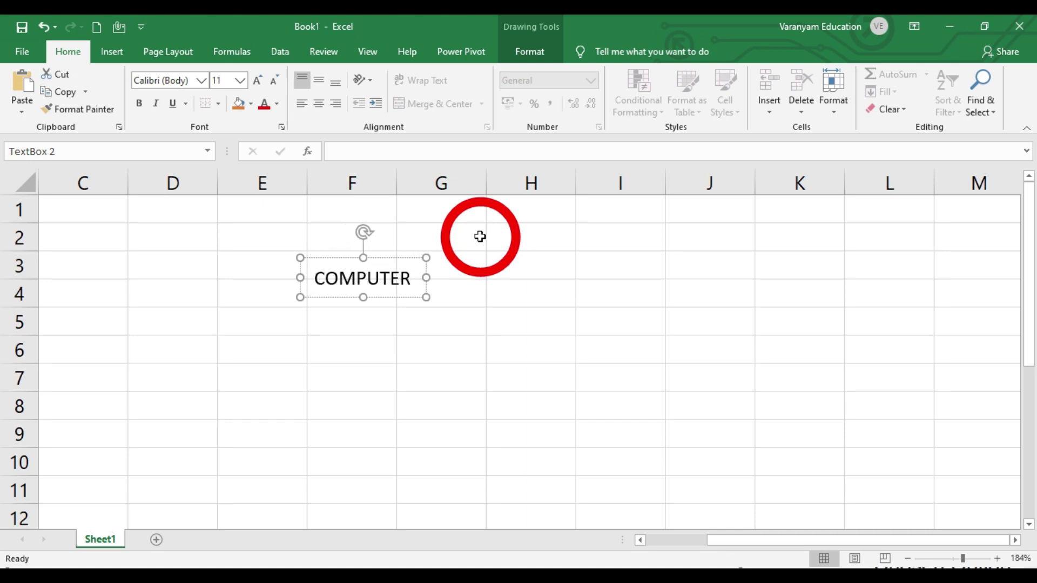
pyautogui.write('CLASS')
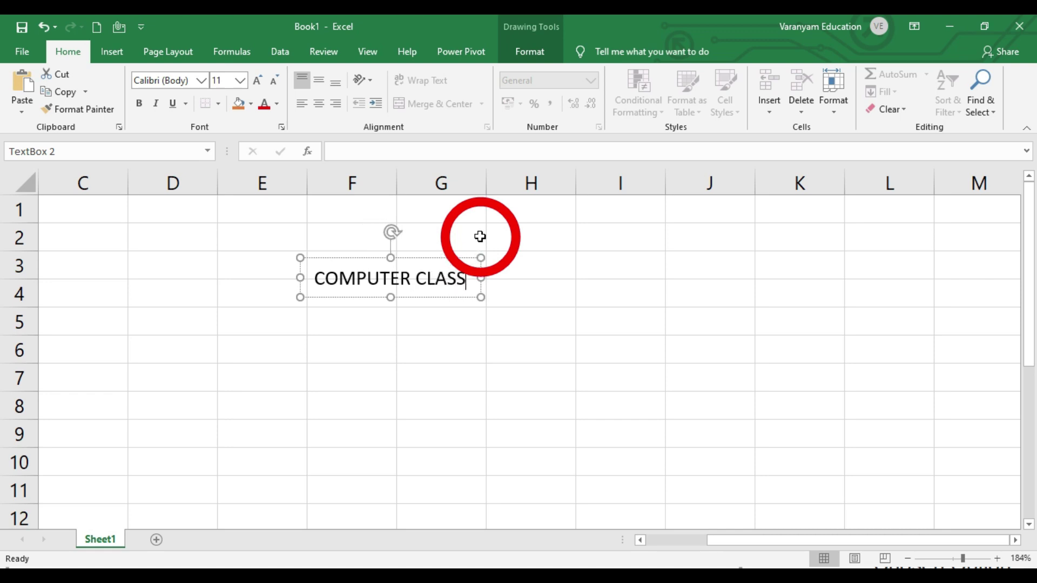
# Enlarge all the text in the COMPUTER CLASS text box to font size 28
pyautogui.hotkey('ctrl', 'a')
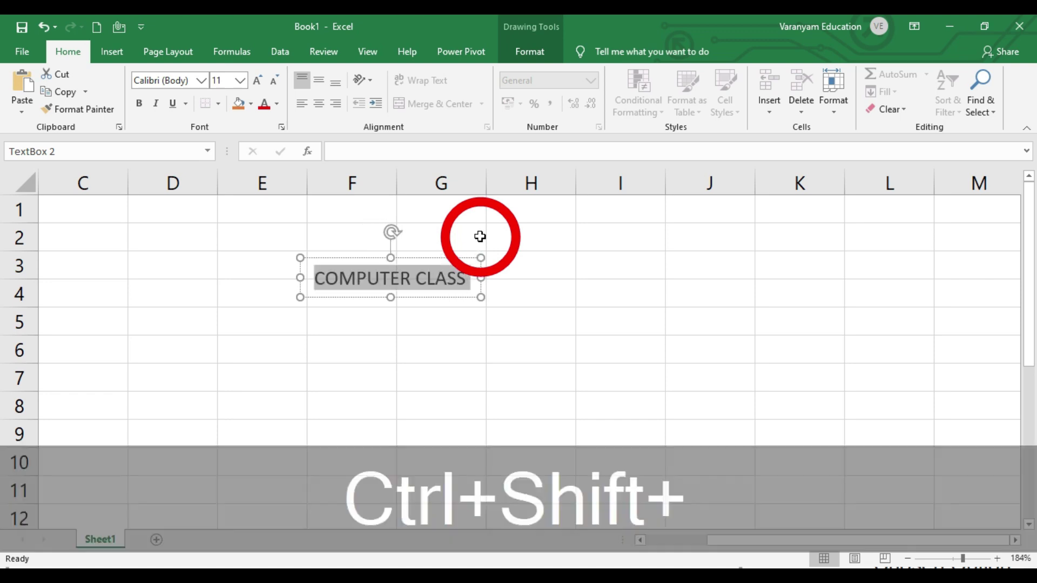
pyautogui.hotkey('ctrl', 'shift', '.')
pyautogui.hotkey('ctrl', 'shift', '.')
pyautogui.hotkey('ctrl', 'shift', '.')
pyautogui.hotkey('ctrl', 'shift', '.')
pyautogui.hotkey('ctrl', 'shift', '.')
pyautogui.hotkey('ctrl', 'shift', '.')
pyautogui.hotkey('ctrl', 'shift', '.')
pyautogui.hotkey('ctrl', 'shift', '.')
pyautogui.hotkey('ctrl', 'shift', '.')
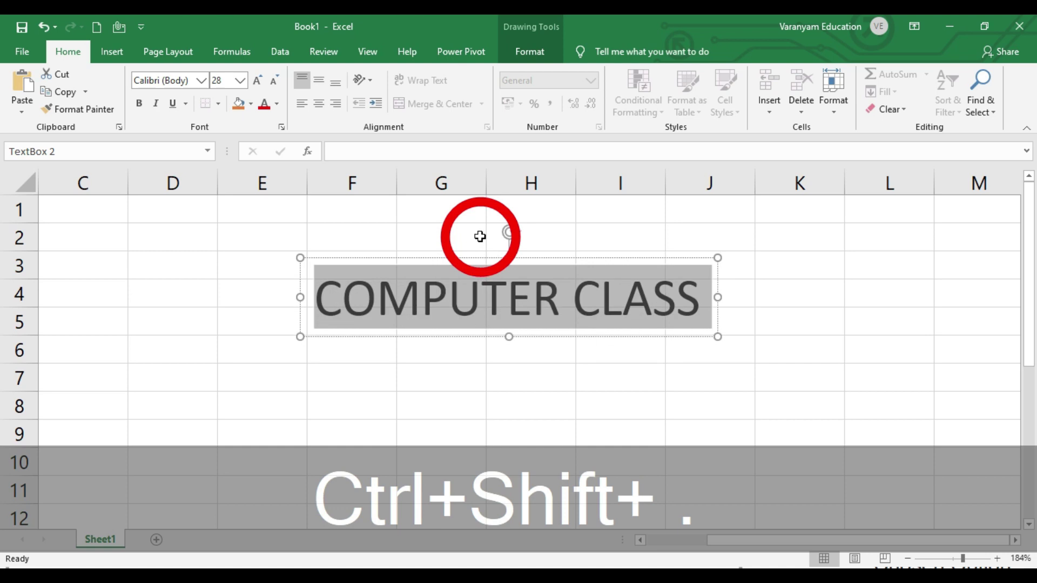
# Apply the shape style "Subtle Effect - Gold, Accent 4" to the text box and deselect it
pyautogui.click(525, 52)
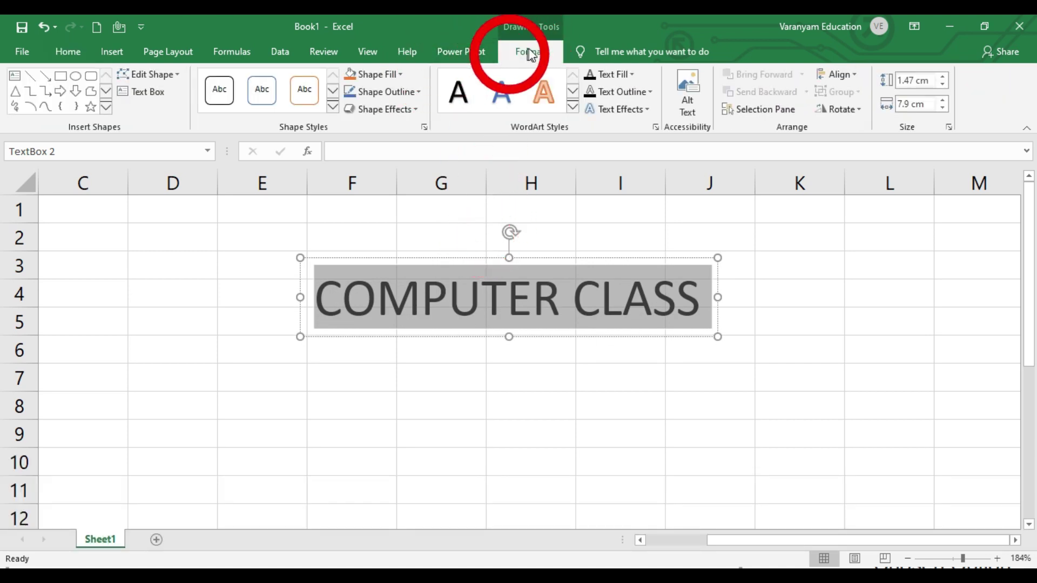
pyautogui.click(333, 107)
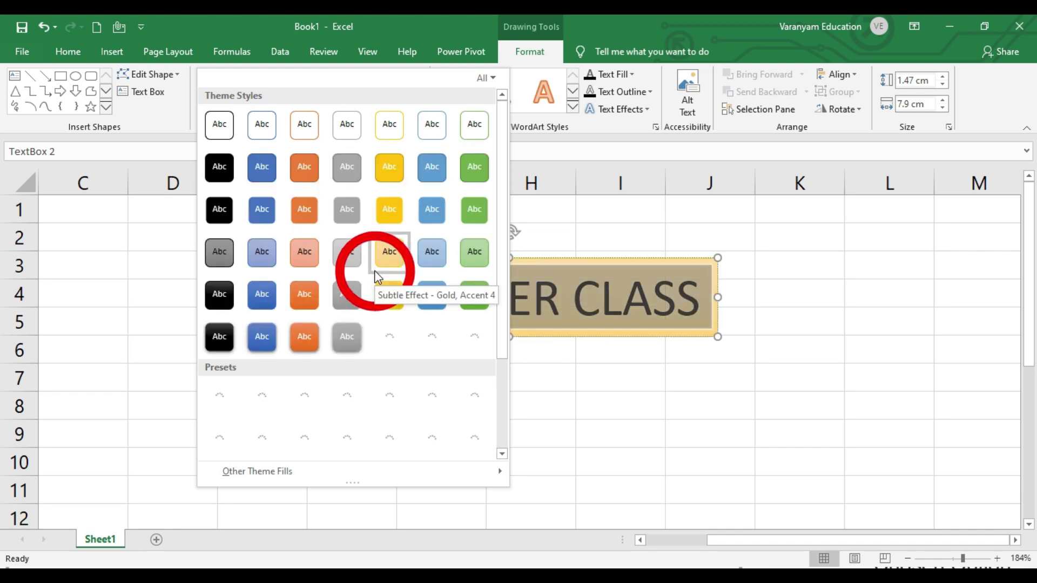
pyautogui.click(383, 270)
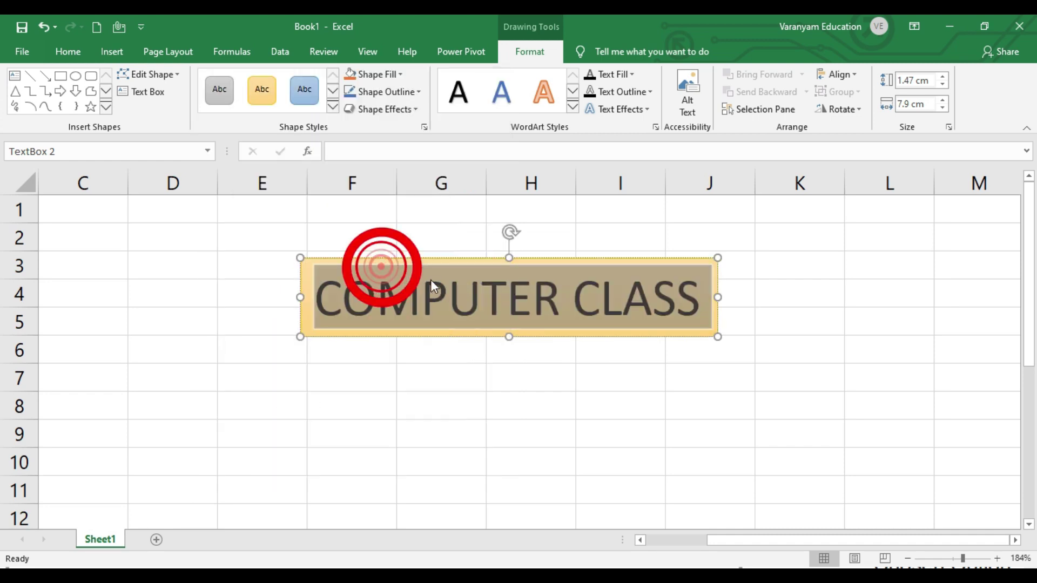
pyautogui.click(669, 380)
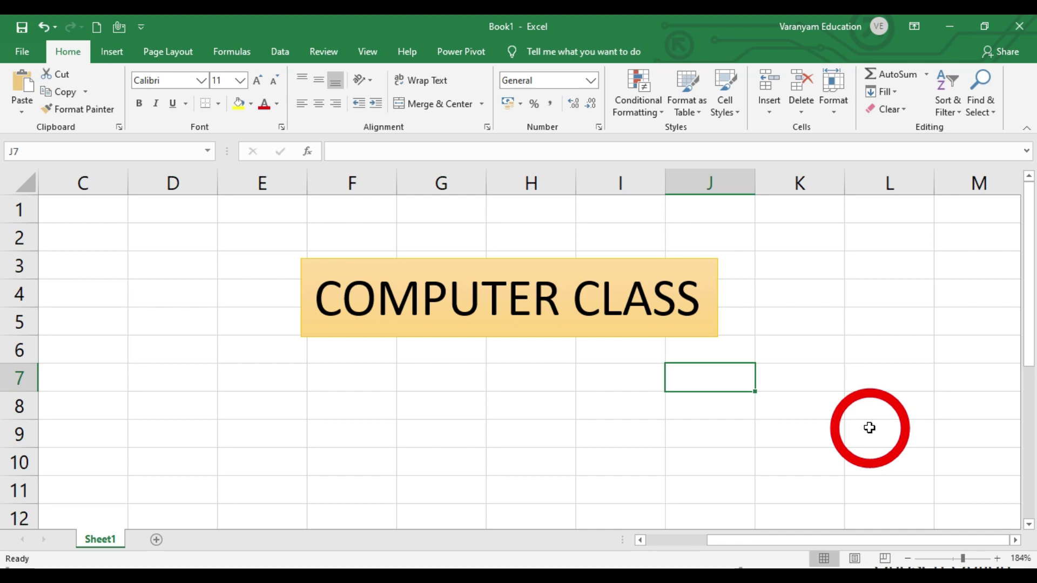
# Switch back to the PDF question paper in Edge and read question 2 with its answer options
pyautogui.hotkey('alt', 'Tab')
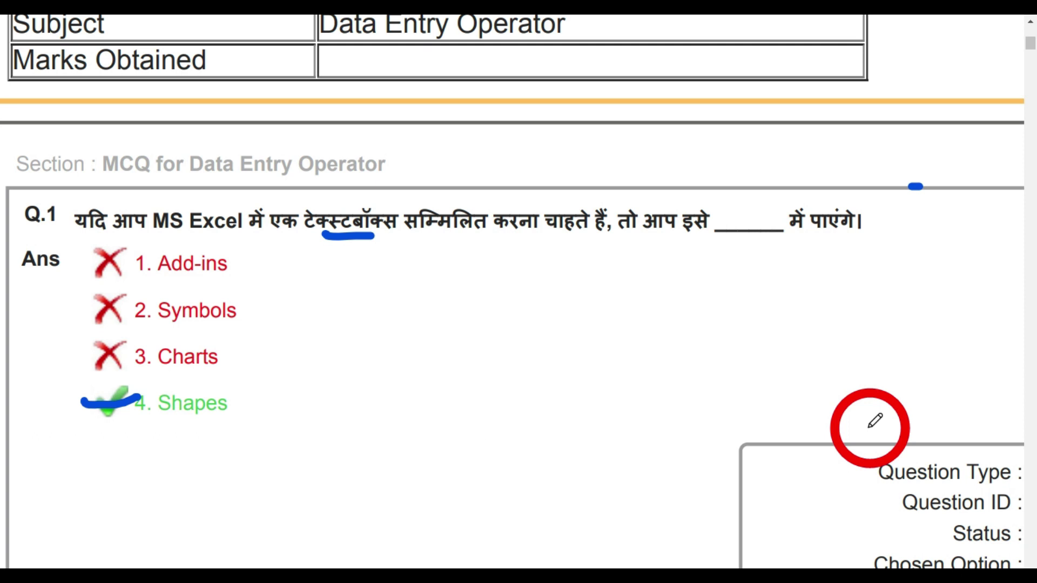
pyautogui.scroll(-9, 875, 420)
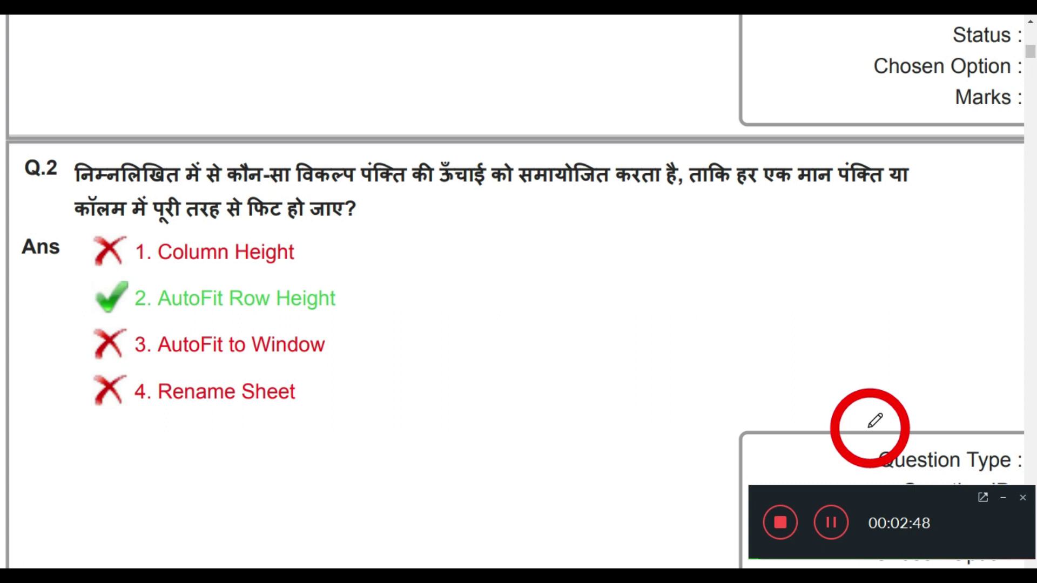
pyautogui.click(1022, 497)
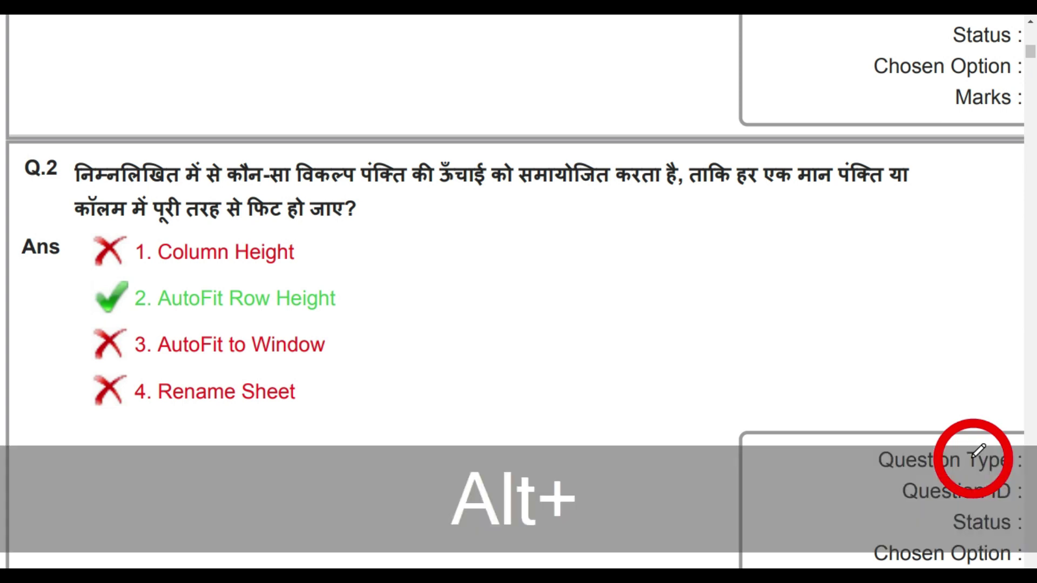
# Switch to Excel and delete the COMPUTER CLASS text box from the sheet
pyautogui.hotkey('alt', 'Tab')
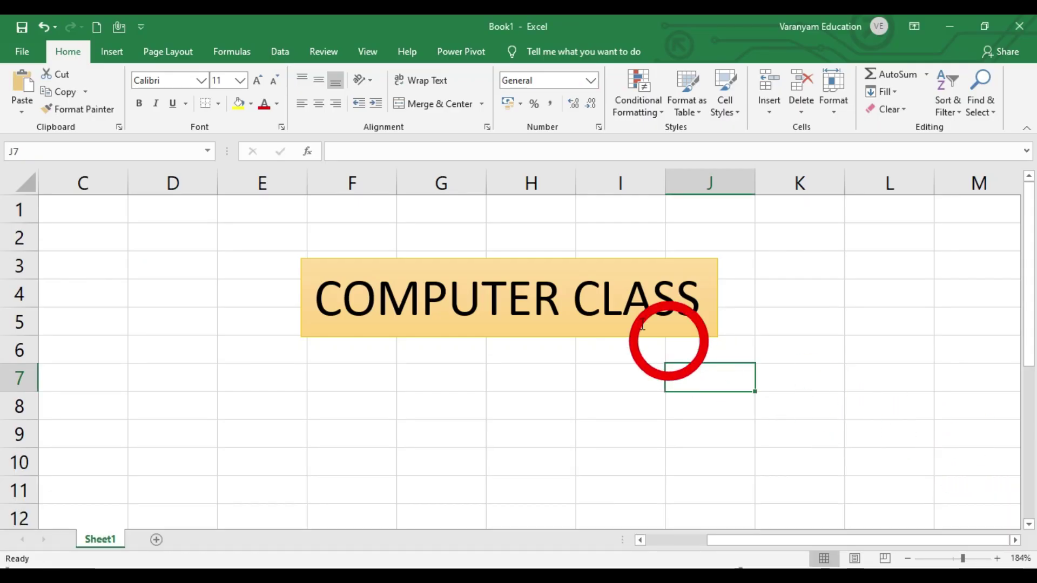
pyautogui.click(598, 300)
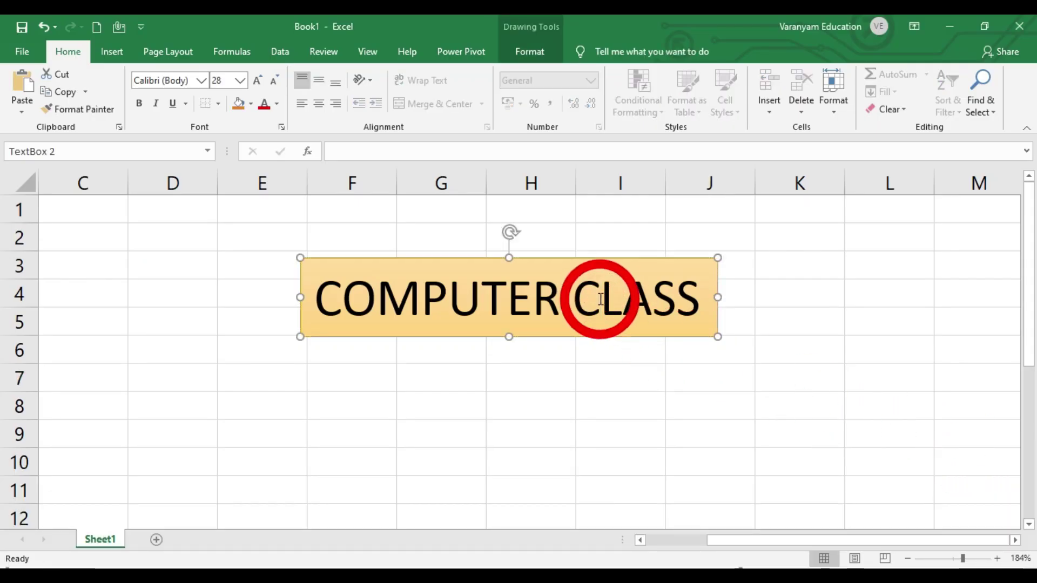
pyautogui.press('Delete')
pyautogui.click(347, 257)
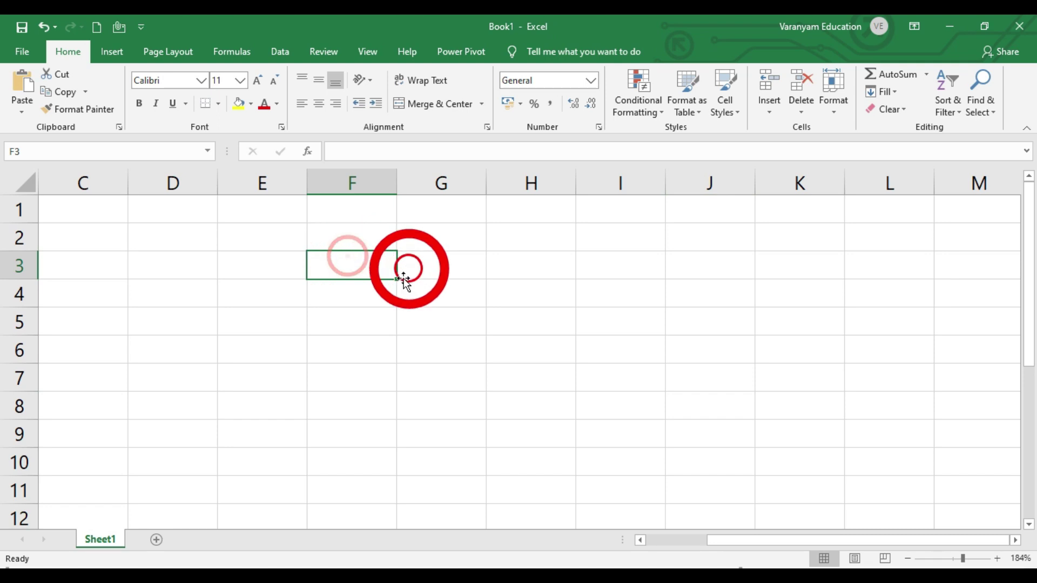
# Enter SUNDAY in cell F1 and fill the weekday series down to F9
pyautogui.doubleClick(359, 205)
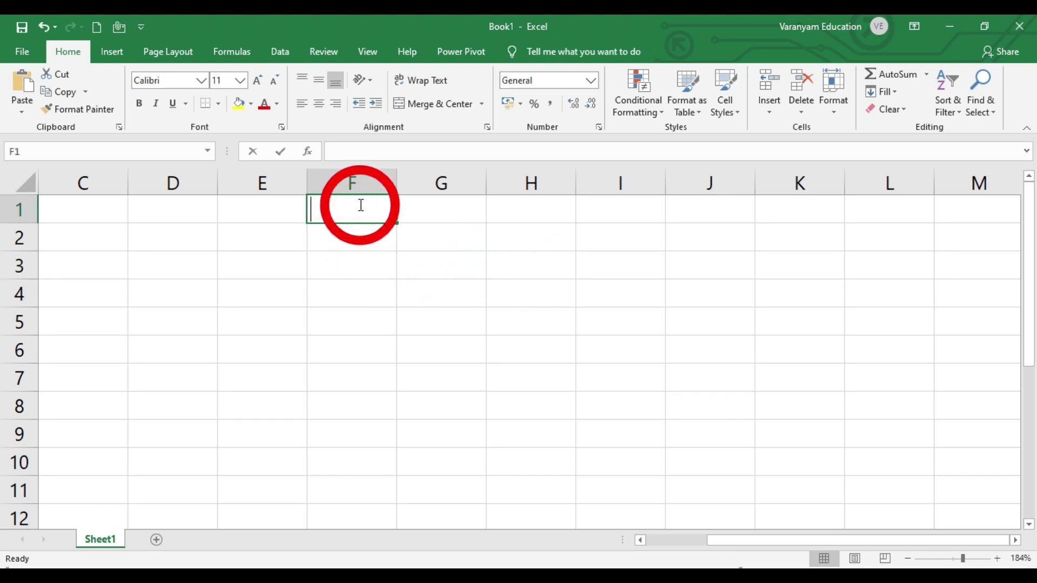
pyautogui.write('SUNDAY')
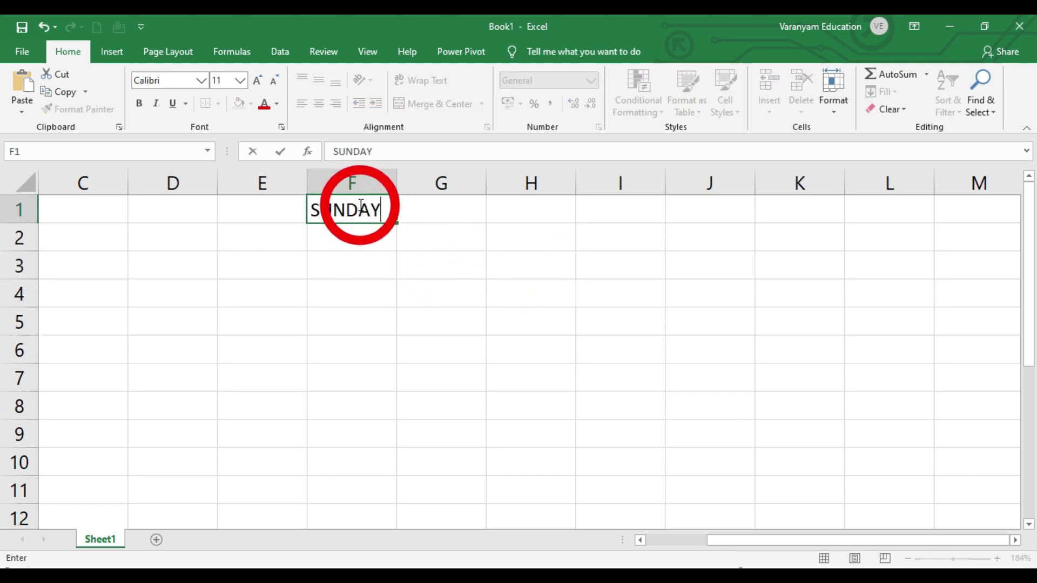
pyautogui.press('Return')
pyautogui.click(373, 212)
pyautogui.moveTo(396, 225); pyautogui.dragTo(403, 444)
pyautogui.click(463, 332)
pyautogui.moveTo(463, 332); pyautogui.dragTo(402, 345)
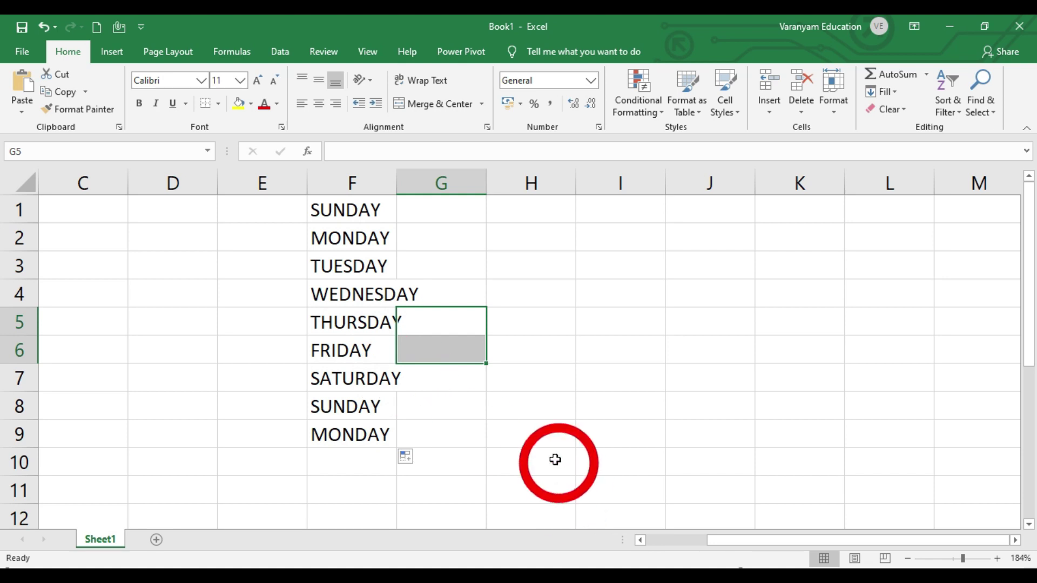
# Apply AutoFit Column Width to the weekday cells F1:F9
pyautogui.click(336, 230)
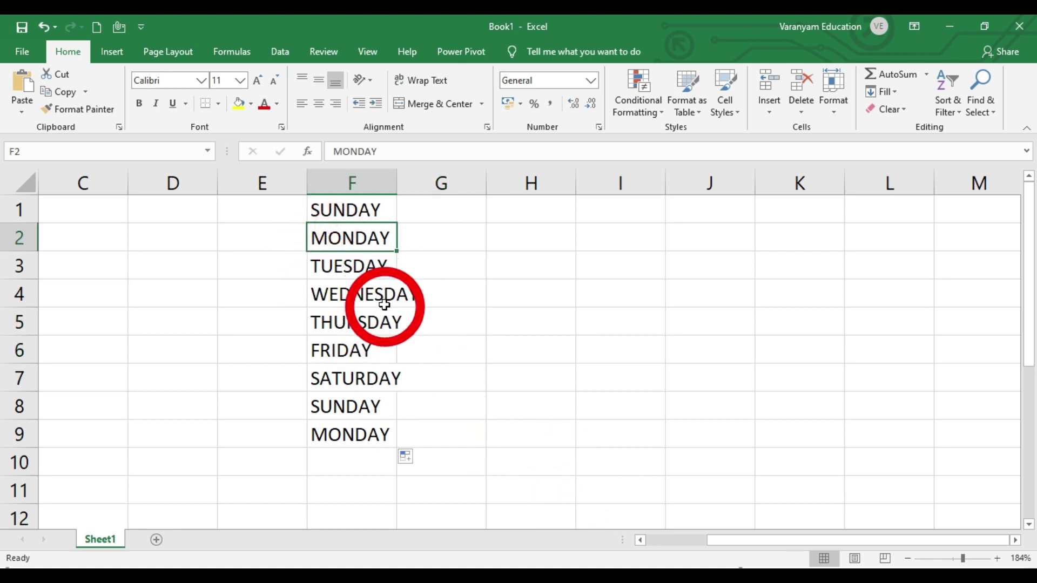
pyautogui.moveTo(371, 217); pyautogui.dragTo(349, 431)
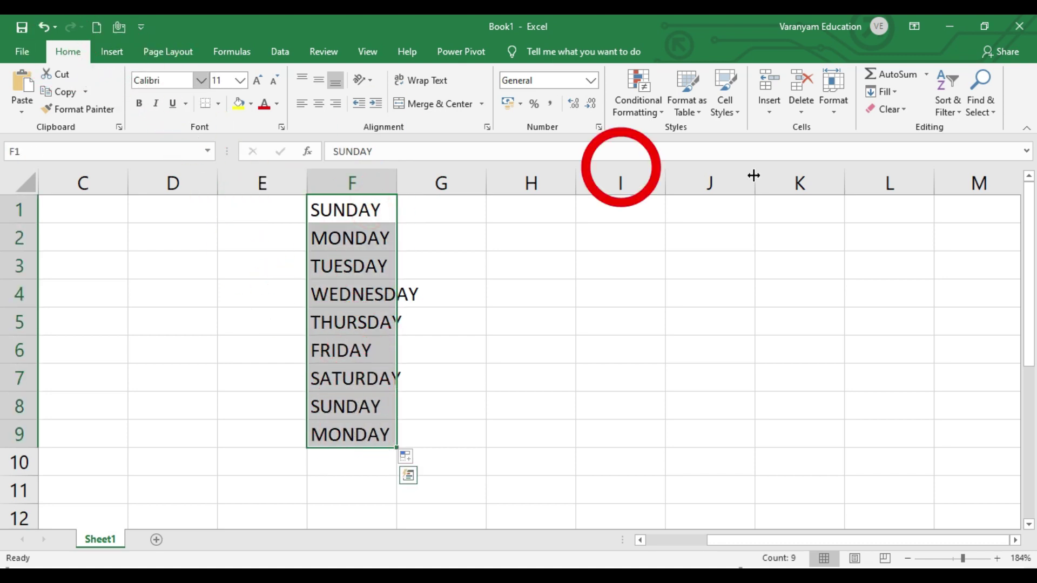
pyautogui.click(837, 114)
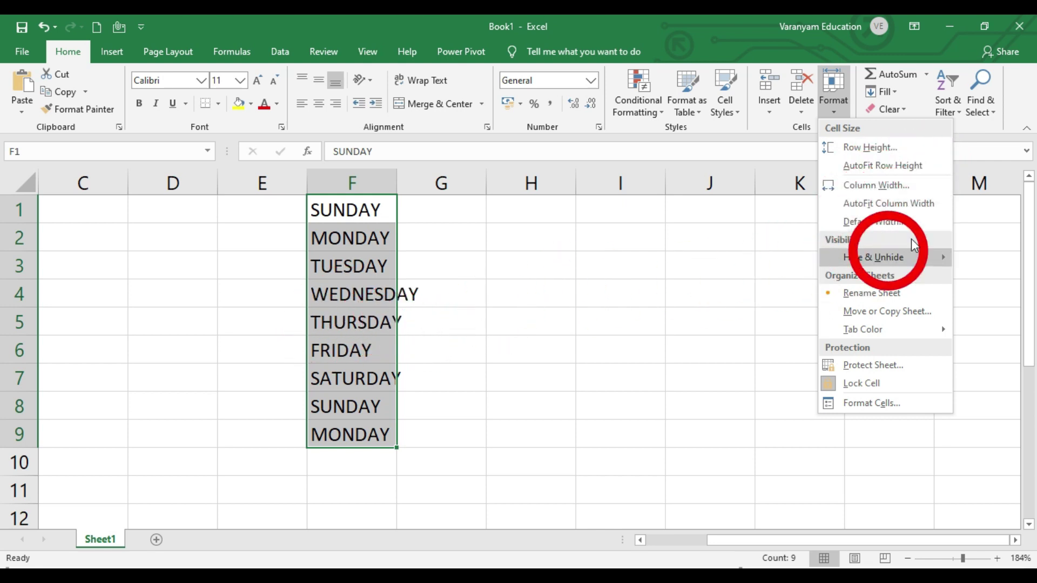
pyautogui.click(908, 203)
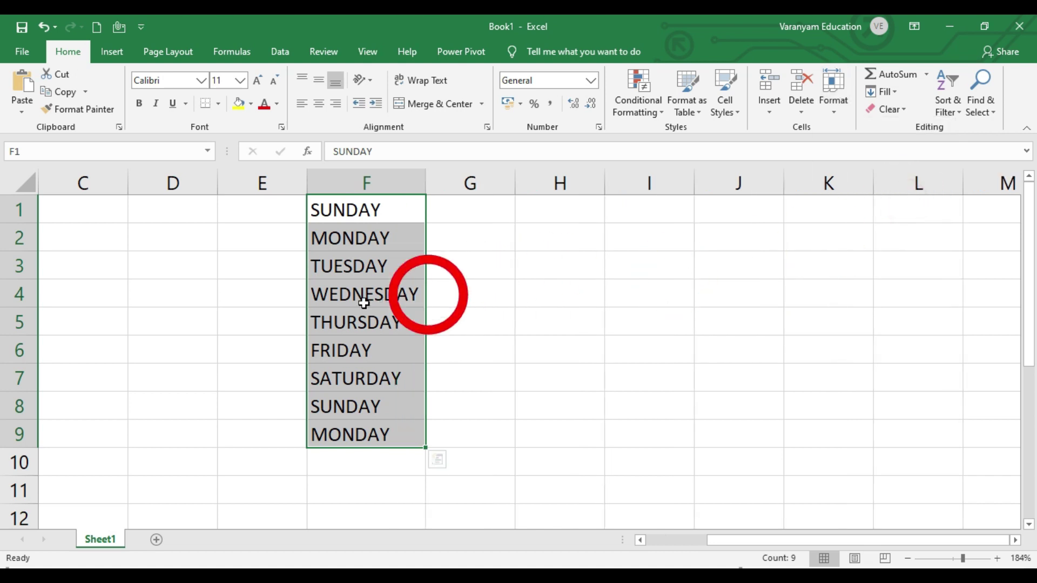
# Apply AutoFit Row Height to the row of the empty cell H9
pyautogui.click(526, 440)
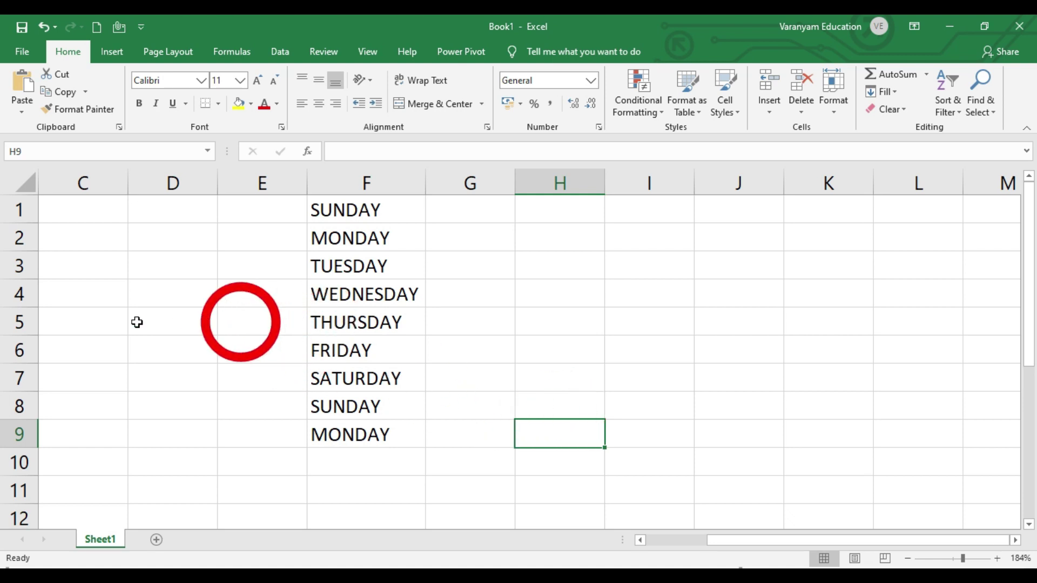
pyautogui.click(833, 120)
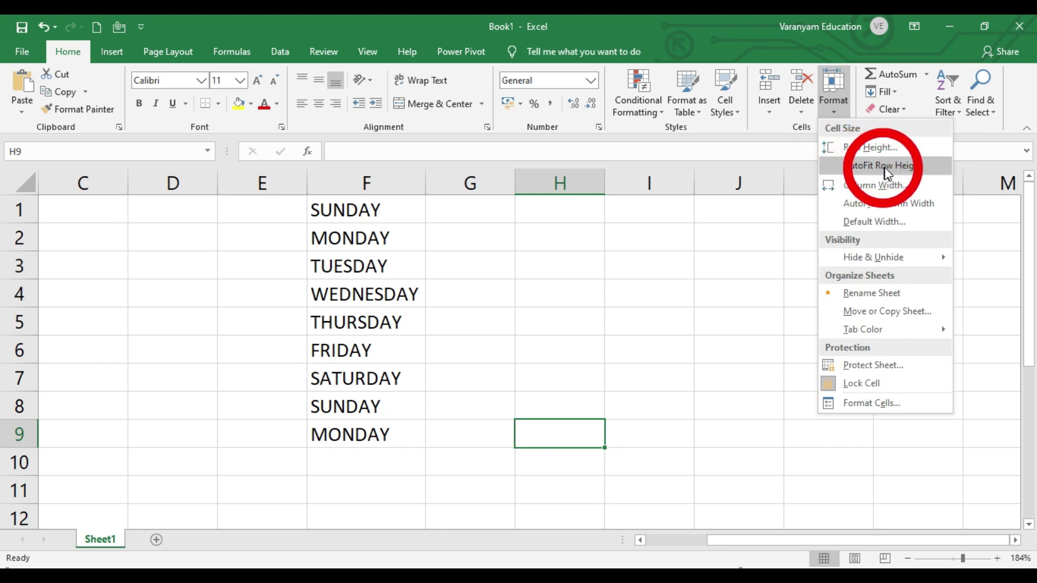
pyautogui.click(916, 168)
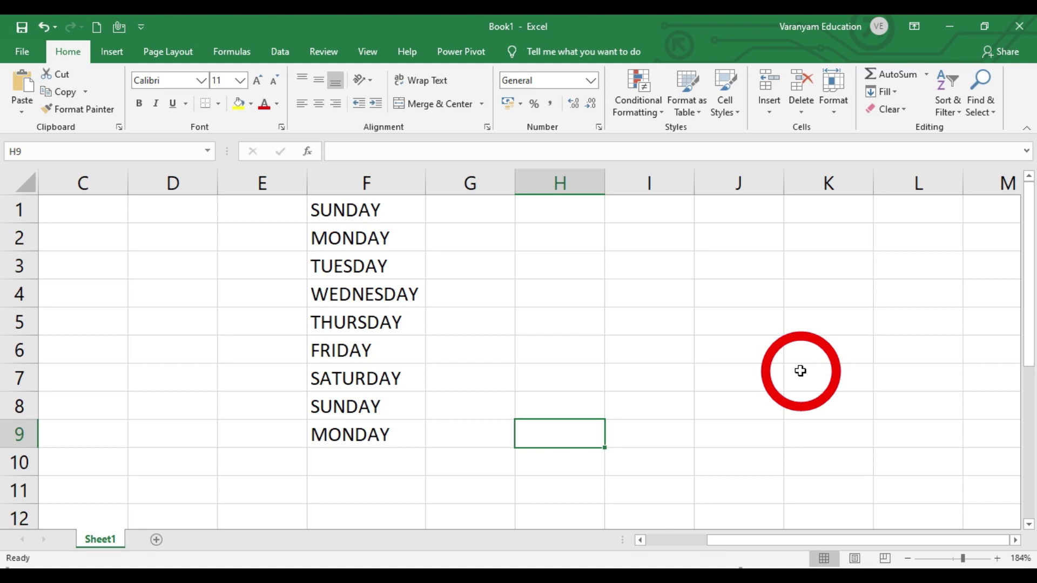
# Switch to the PDF question paper in Edge and mark option 3 of question 3 with a pen stroke
pyautogui.hotkey('alt', 'Tab')
pyautogui.hotkey('alt', 'Tab')
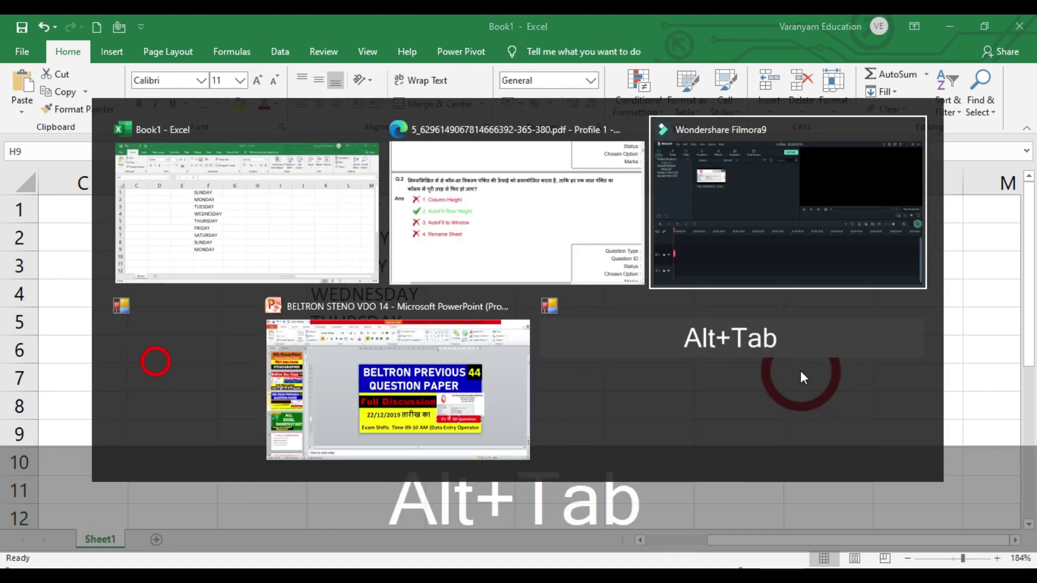
pyautogui.hotkey('alt', 'shift', 'Tab')
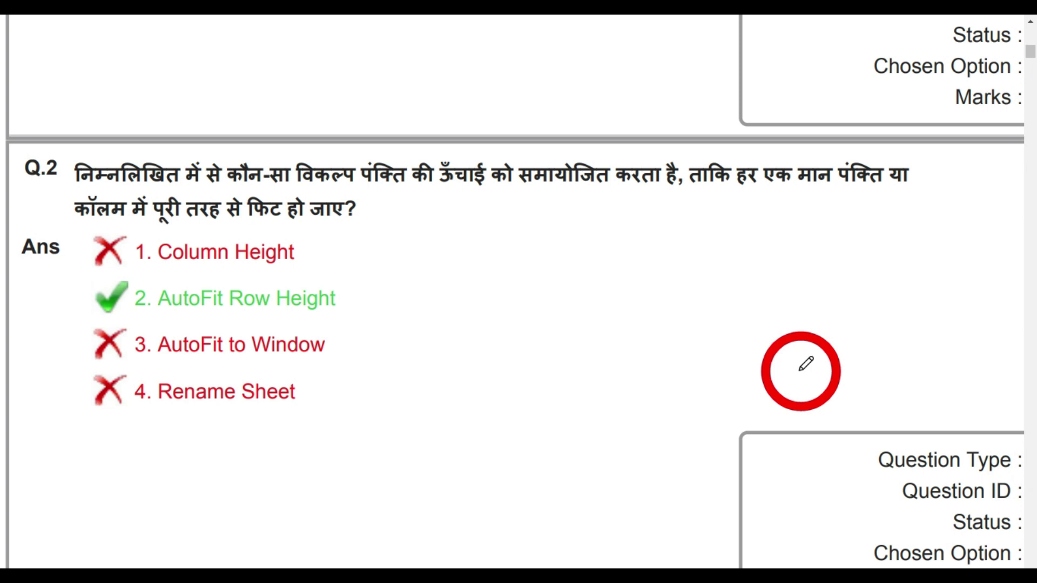
pyautogui.scroll(-7, 805, 364)
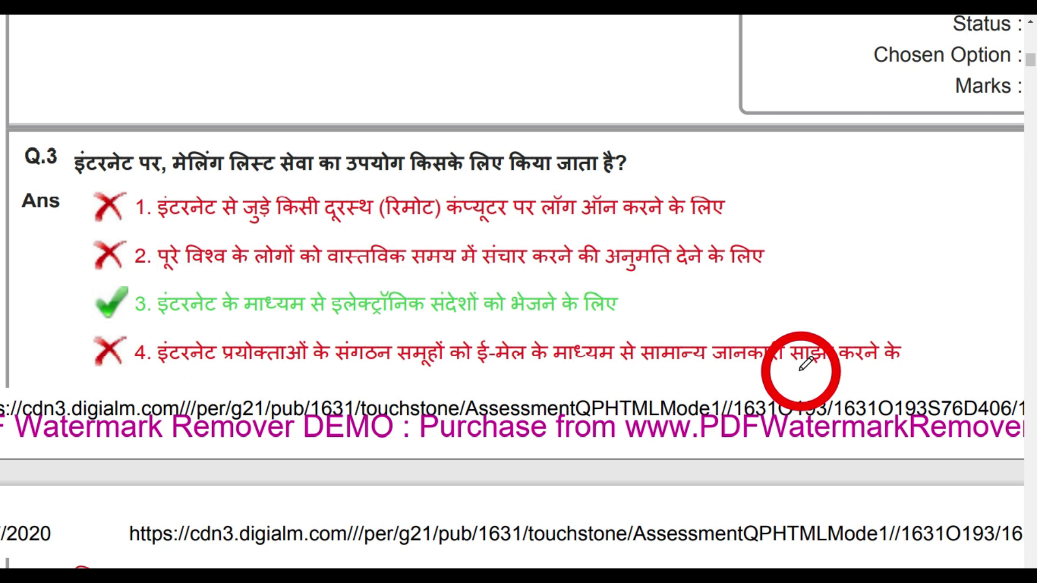
pyautogui.moveTo(65, 309); pyautogui.dragTo(143, 285)
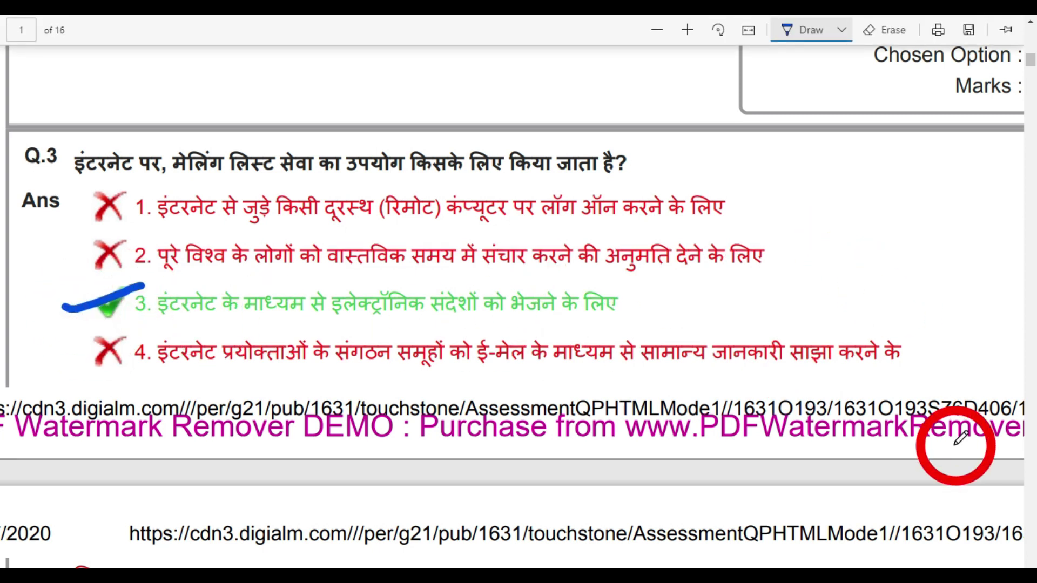